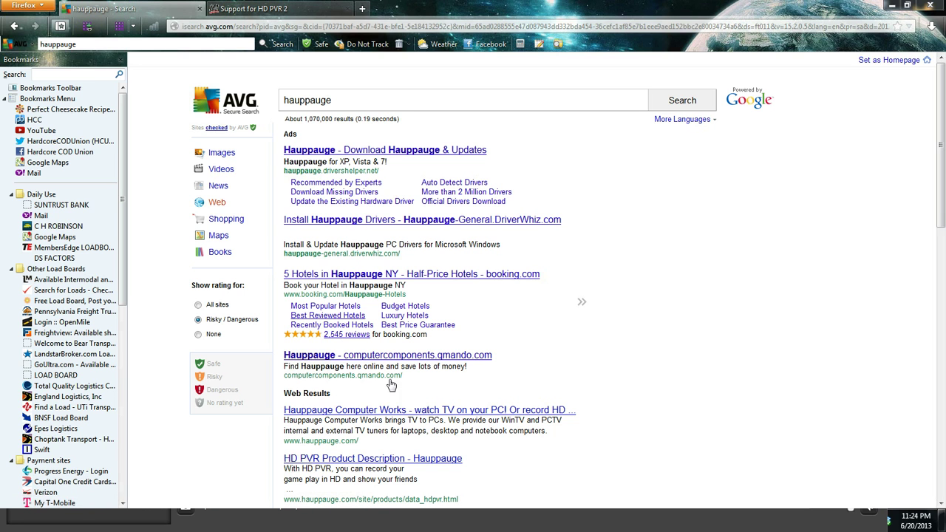
# - Close the HD PVR 2 support tab and open the Hauppauge Computer Works search result
pyautogui.click(83, 44)
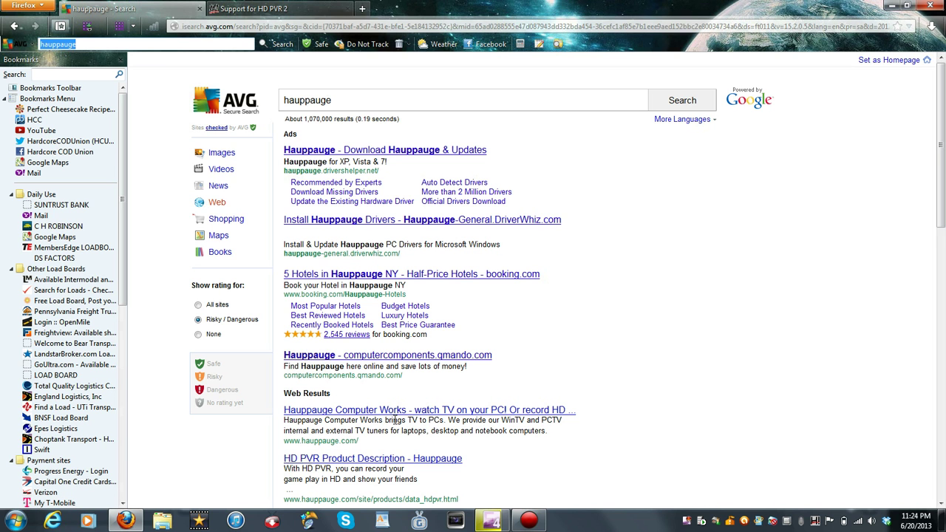
pyautogui.click(281, 9)
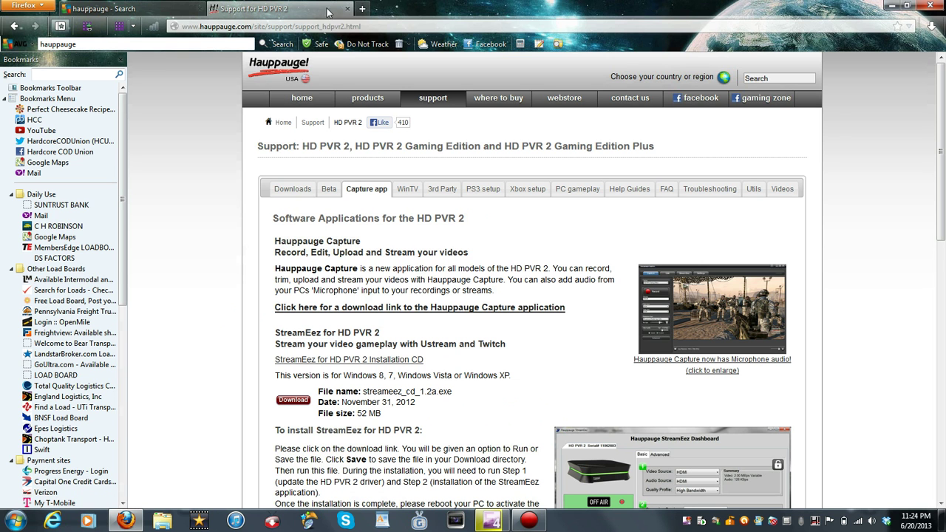
pyautogui.click(350, 11)
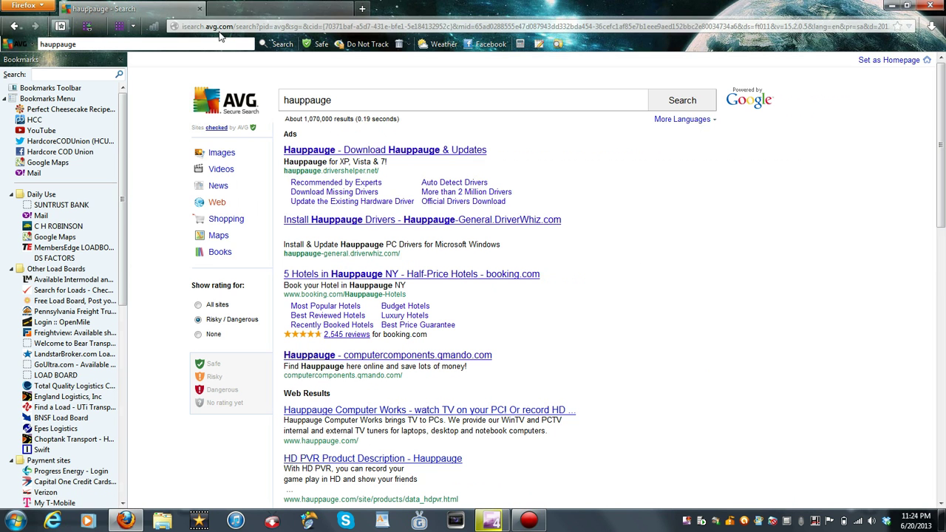
pyautogui.click(378, 408)
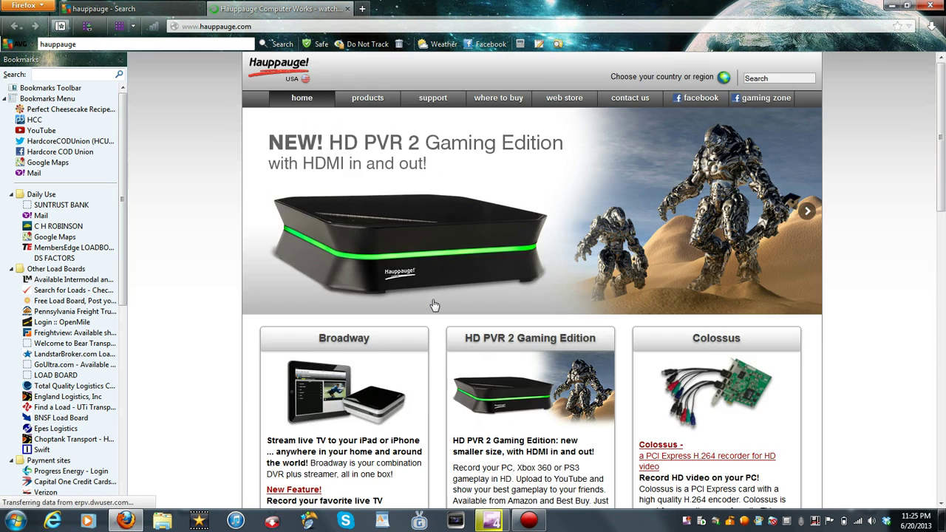
# - Go to the HD PVR 2 support page's Capture app section, then return to Hauppauge Capture
pyautogui.click(433, 105)
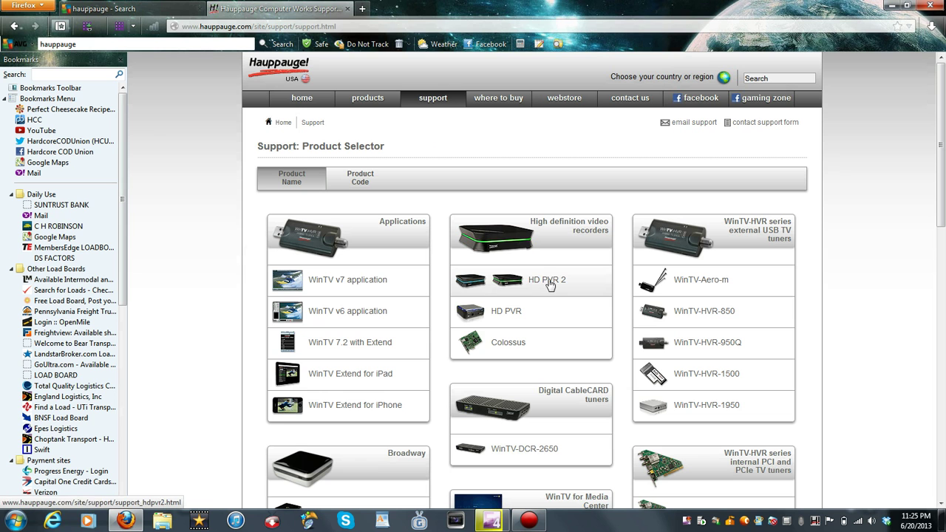
pyautogui.click(549, 283)
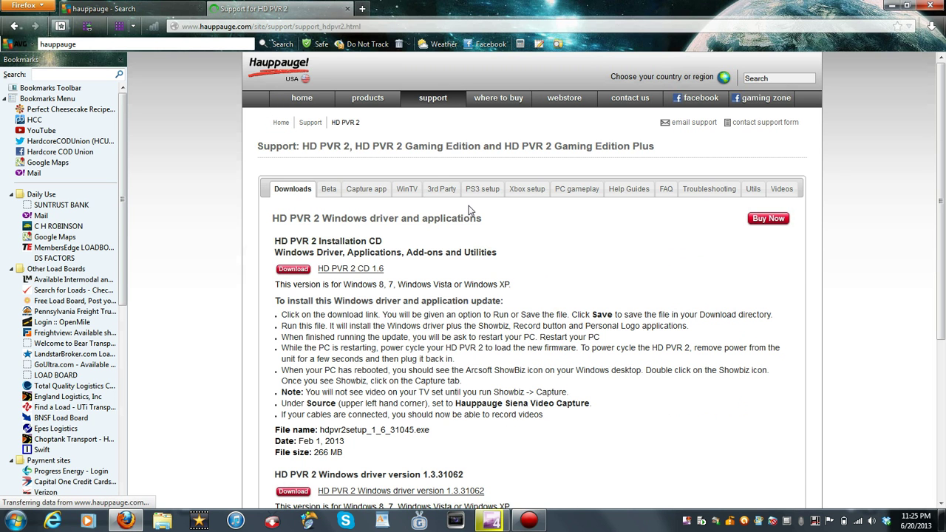
pyautogui.click(362, 189)
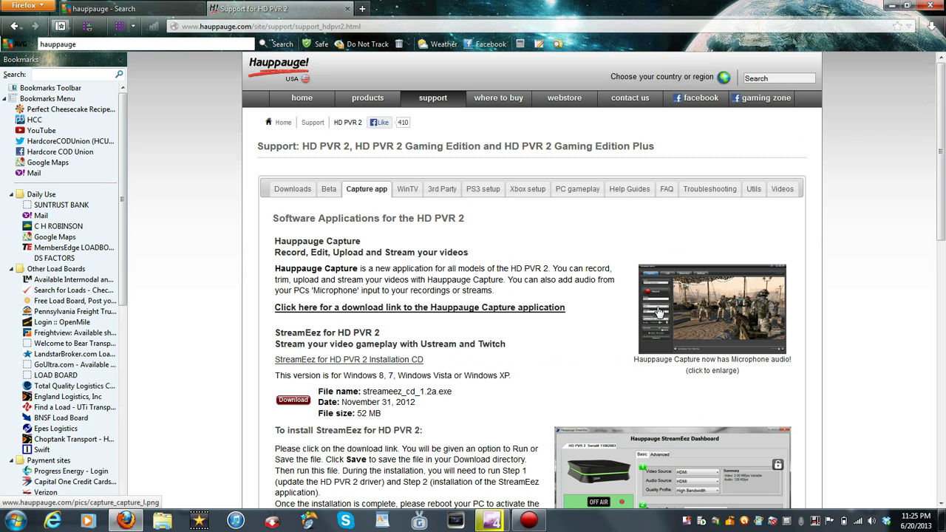
pyautogui.click(529, 521)
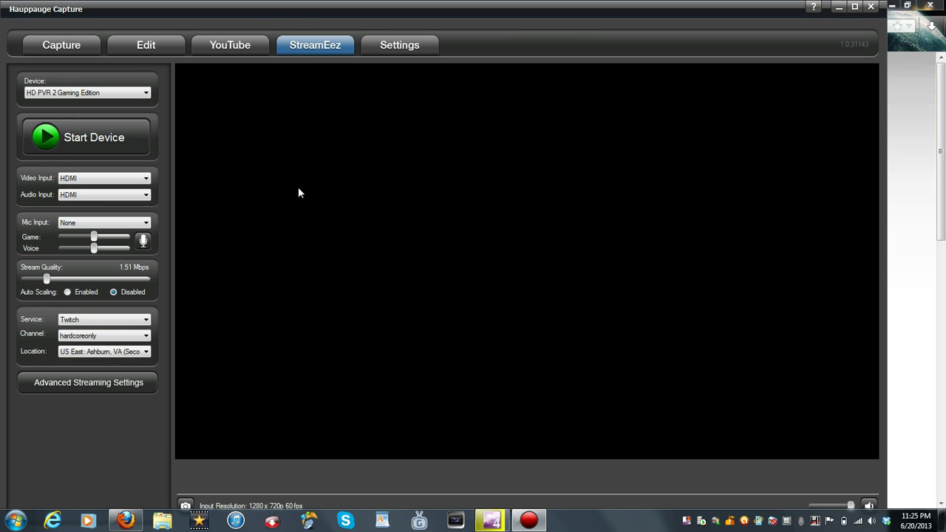
pyautogui.click(72, 45)
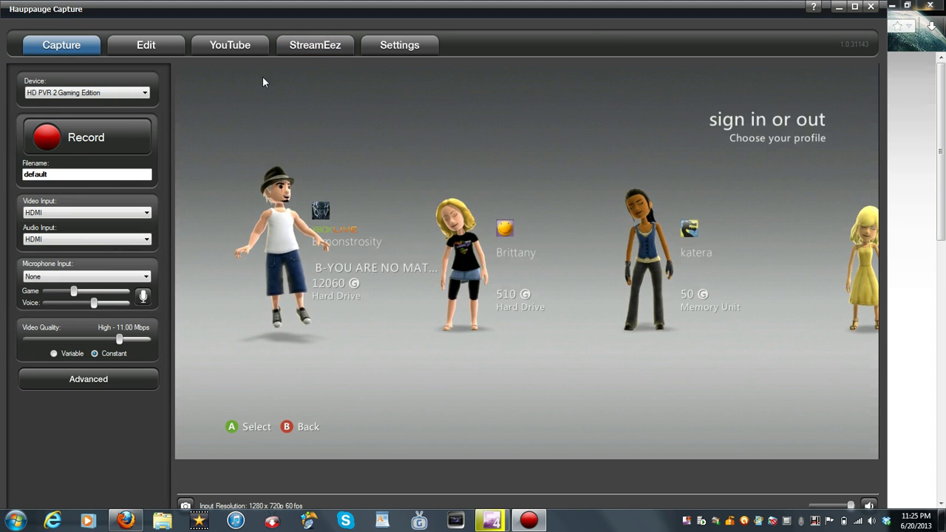
pyautogui.click(311, 46)
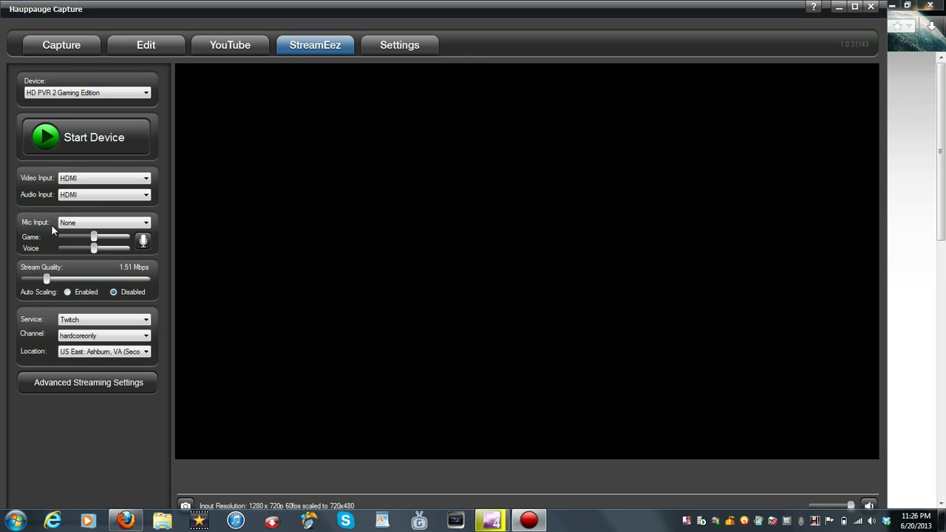
# - Choose Microphone (Blue Snowball) as the StreamEez Mic Input
pyautogui.click(148, 223)
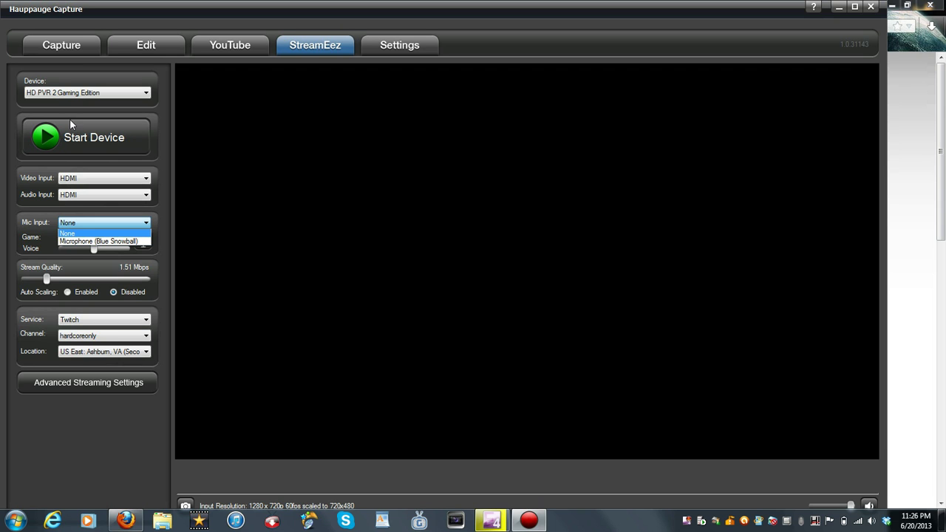
pyautogui.click(127, 213)
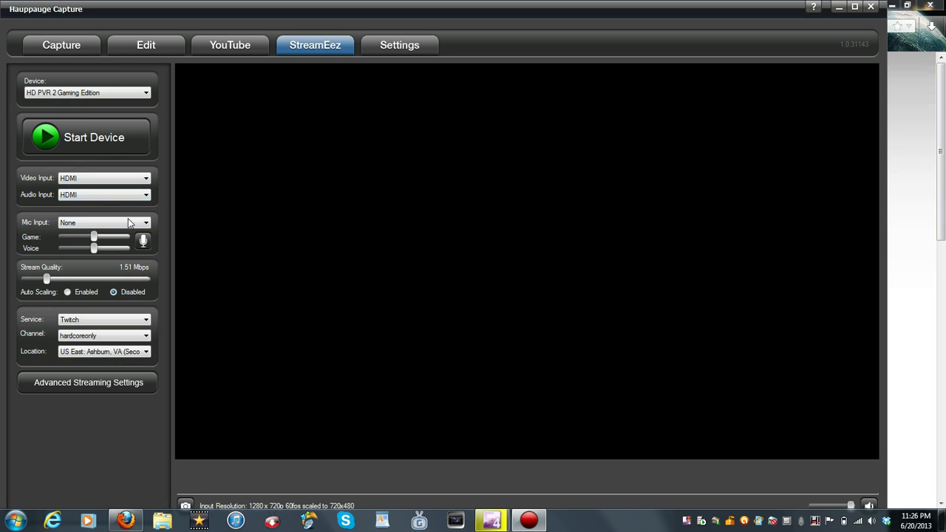
pyautogui.click(145, 225)
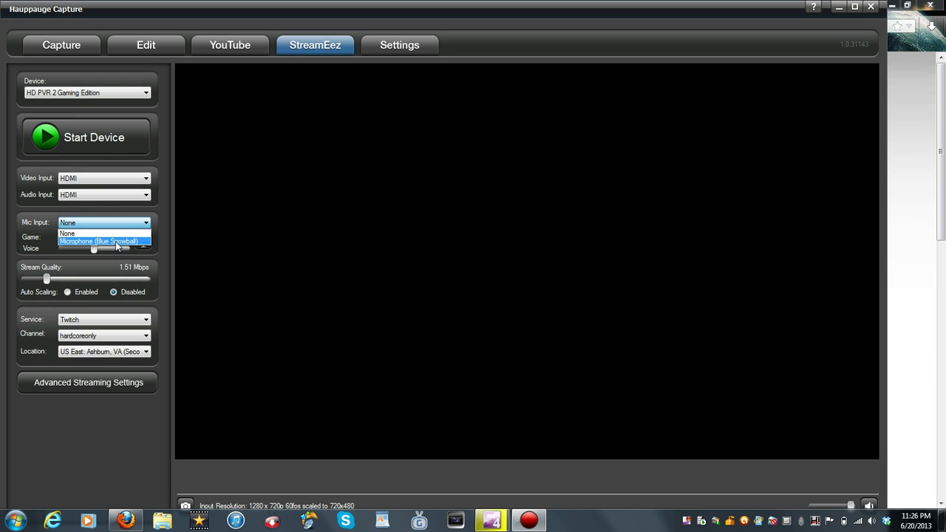
pyautogui.click(145, 139)
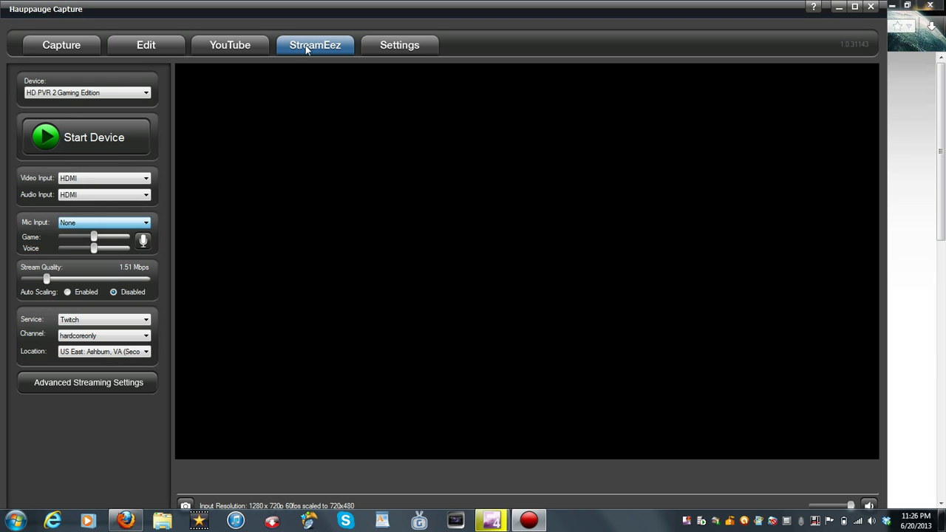
pyautogui.click(145, 224)
pyautogui.click(133, 241)
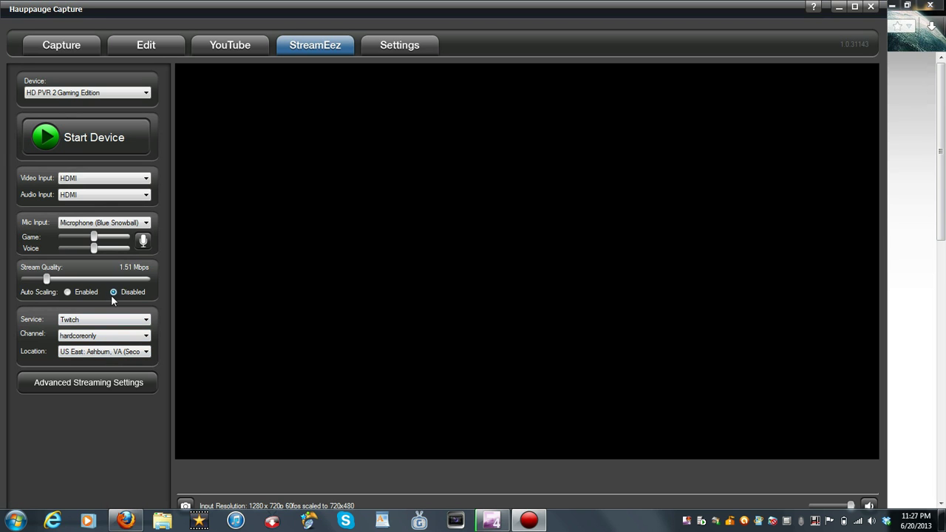
# - Open Advanced Streaming Settings and keep 720p output at 720x480 and 15 fps
pyautogui.click(95, 387)
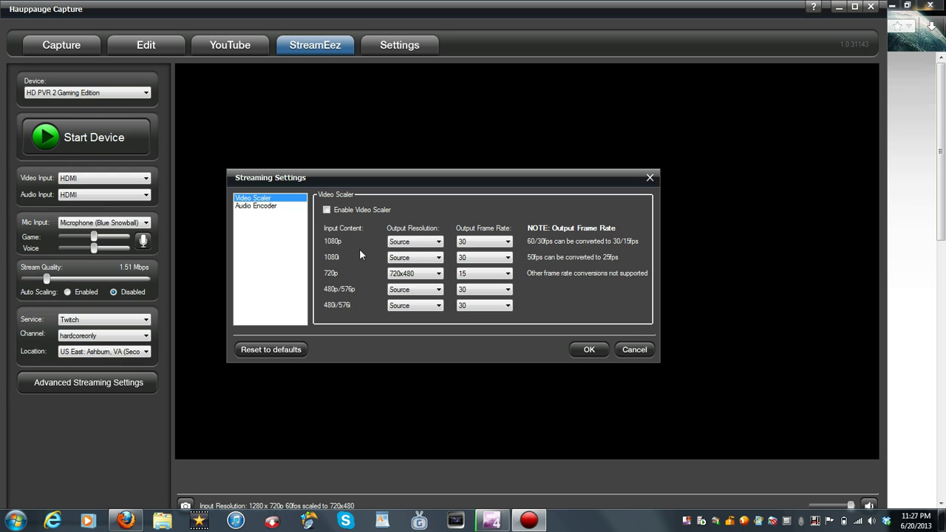
pyautogui.click(433, 273)
pyautogui.click(439, 275)
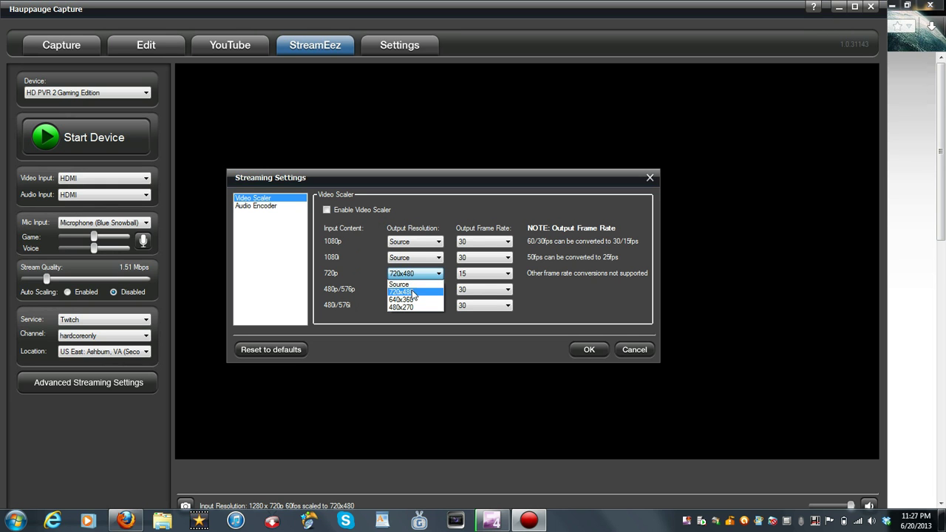
pyautogui.click(417, 293)
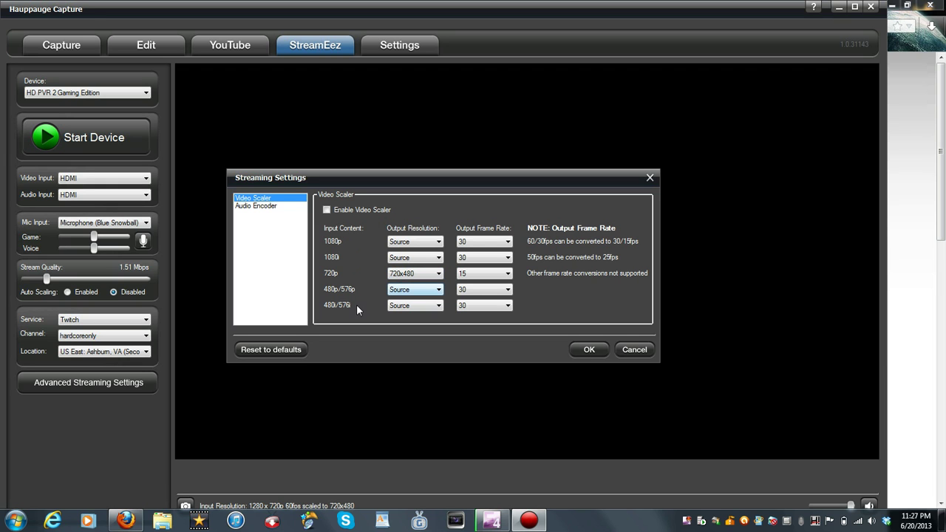
pyautogui.click(509, 274)
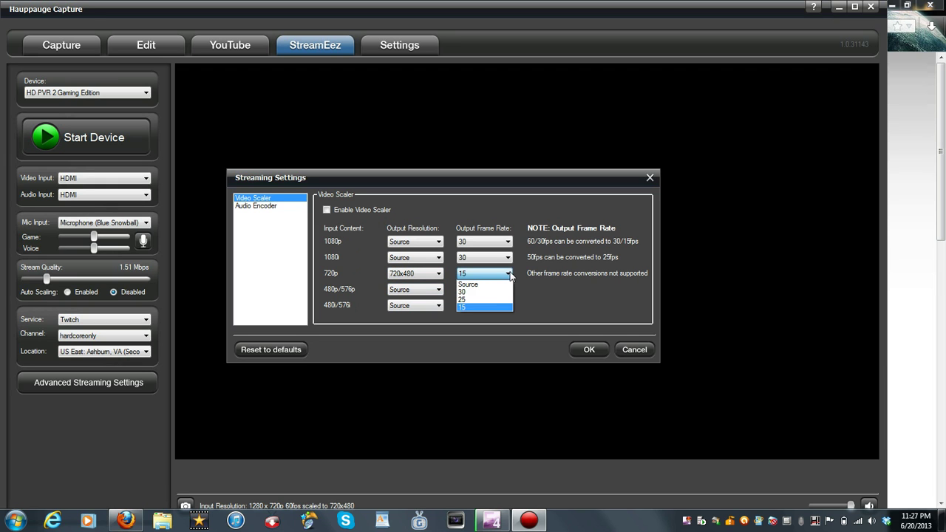
pyautogui.click(475, 306)
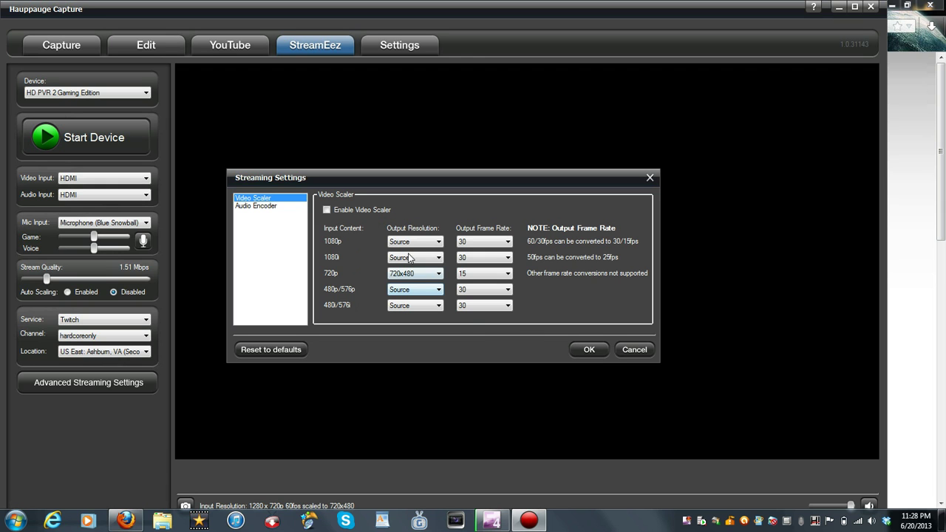
# - Set the Output Frame Rate to 15 for 1080i, 1080p, 480p/576p and 480i/576i inputs
pyautogui.click(439, 263)
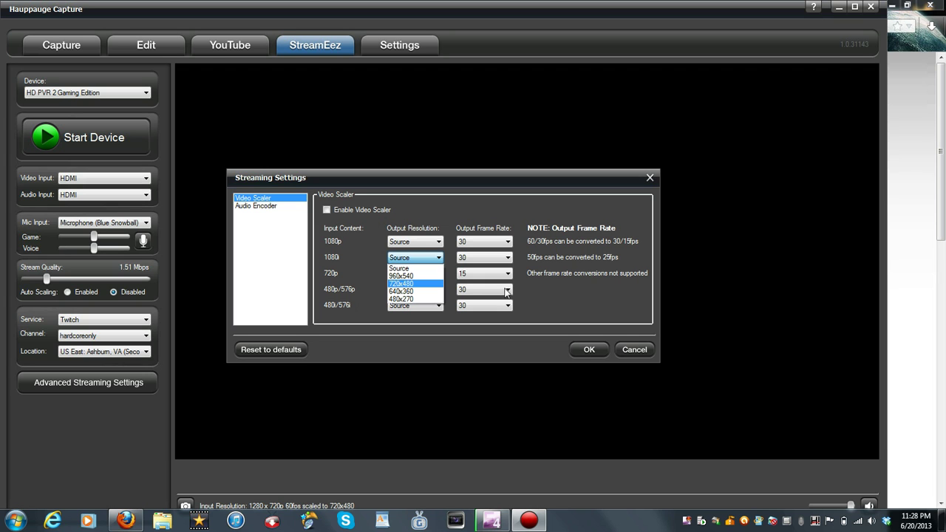
pyautogui.click(512, 218)
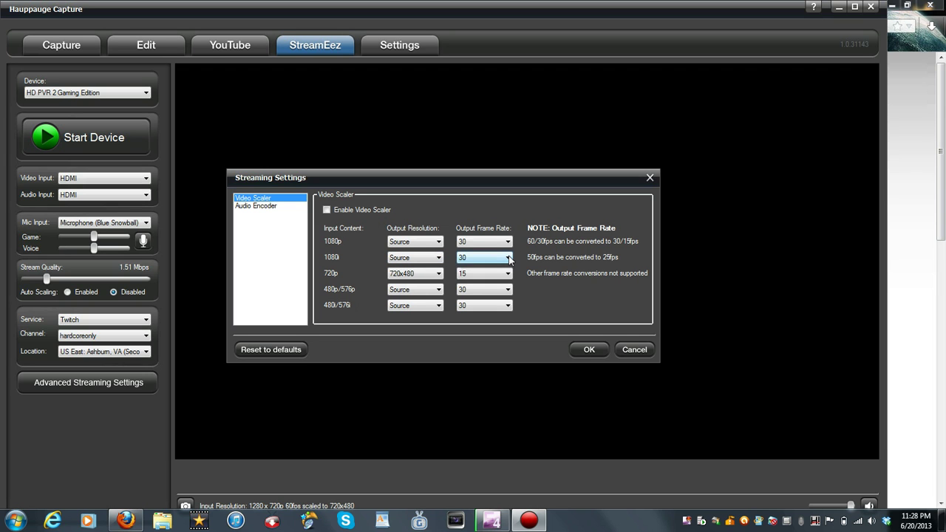
pyautogui.click(507, 257)
pyautogui.click(498, 292)
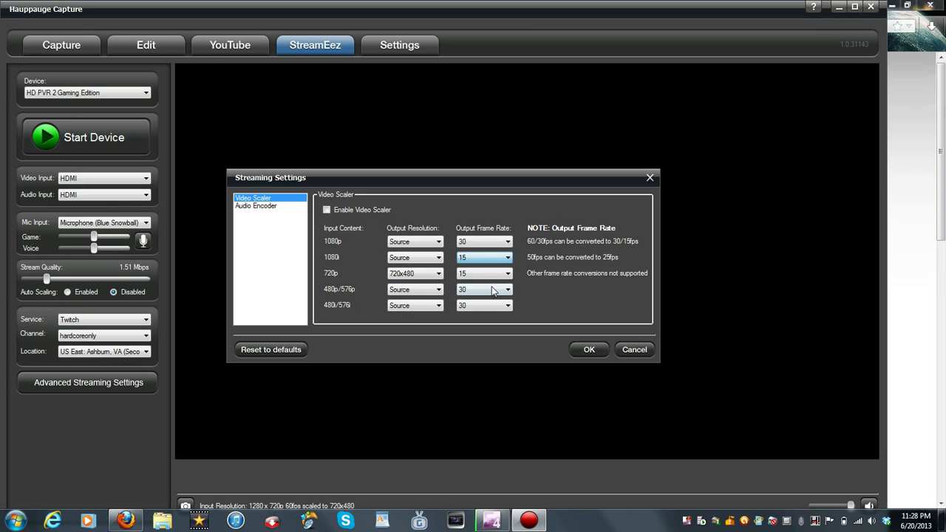
pyautogui.click(507, 244)
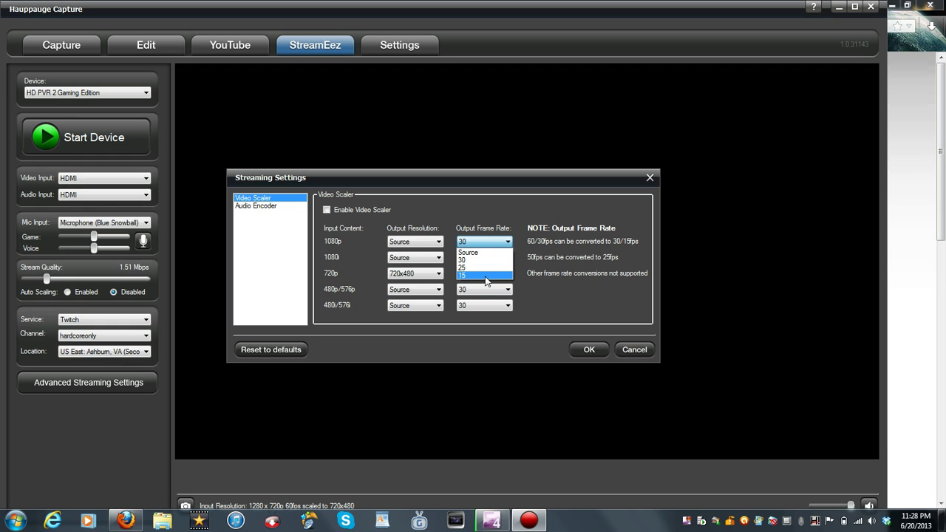
pyautogui.click(486, 278)
pyautogui.click(507, 289)
pyautogui.click(499, 324)
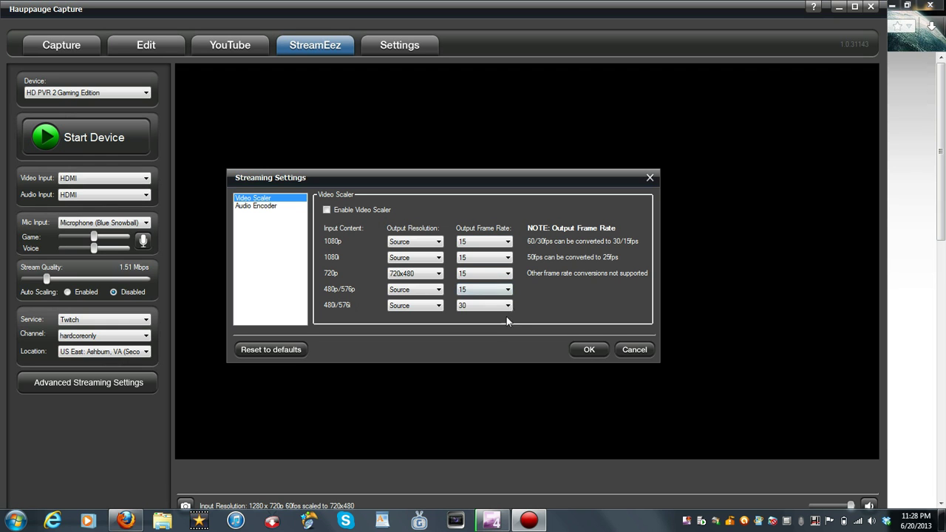
pyautogui.click(488, 305)
pyautogui.click(489, 337)
pyautogui.click(414, 274)
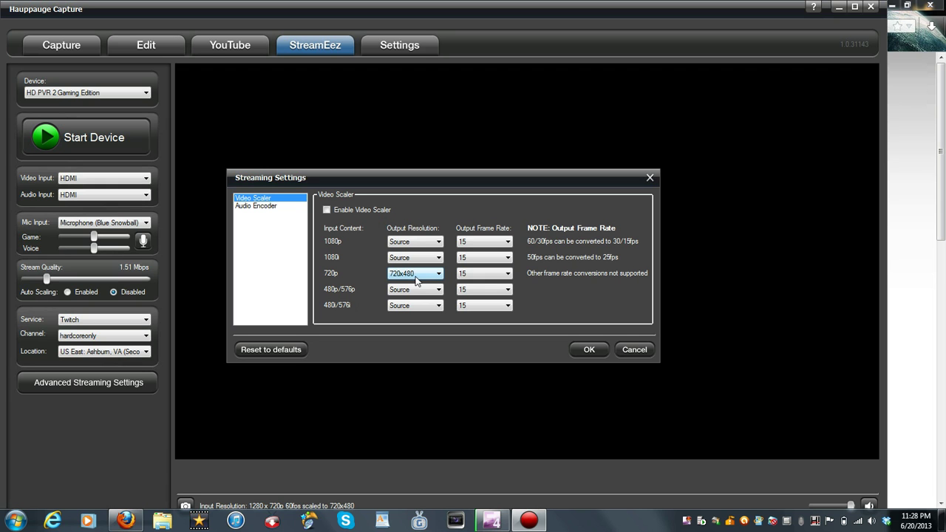